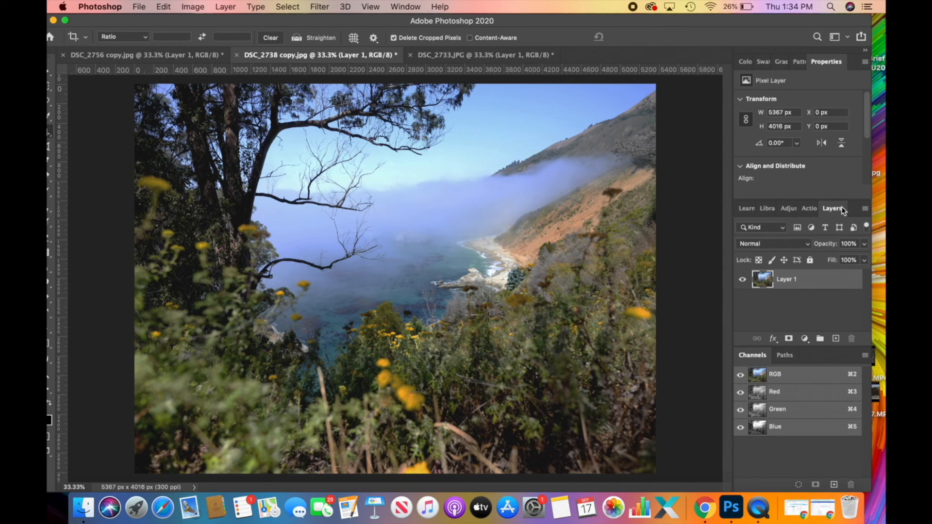
# Step: Duplicate Layer 1 and start recording a new action named Big Sur in the Default Actions set
pyautogui.press('super+j')
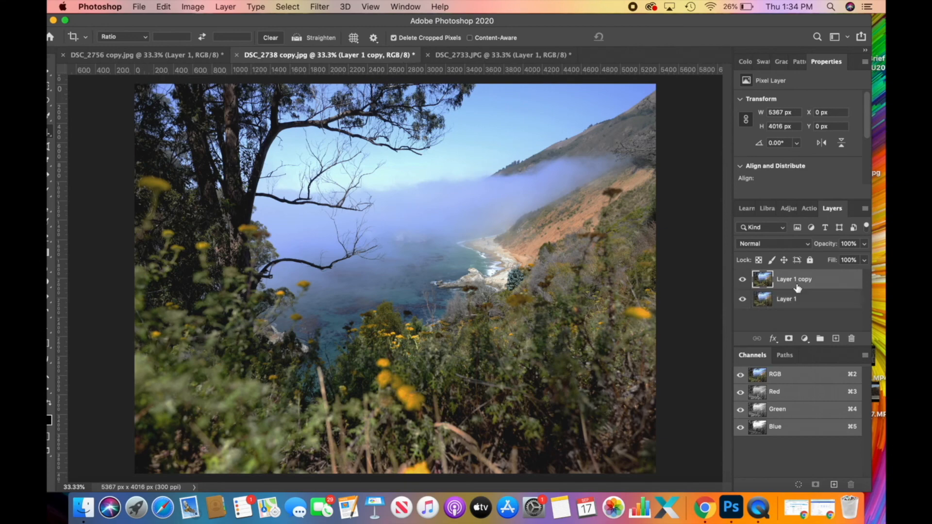
pyautogui.click(409, 5)
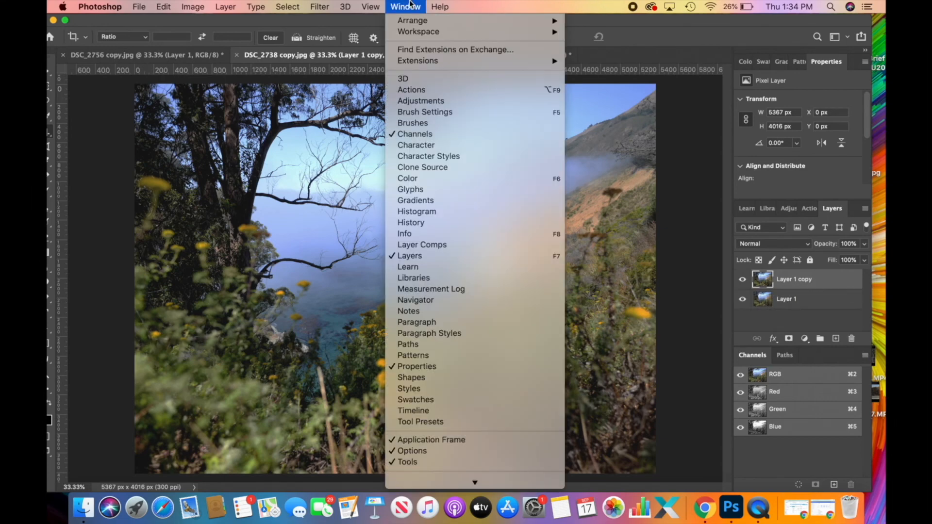
pyautogui.click(412, 91)
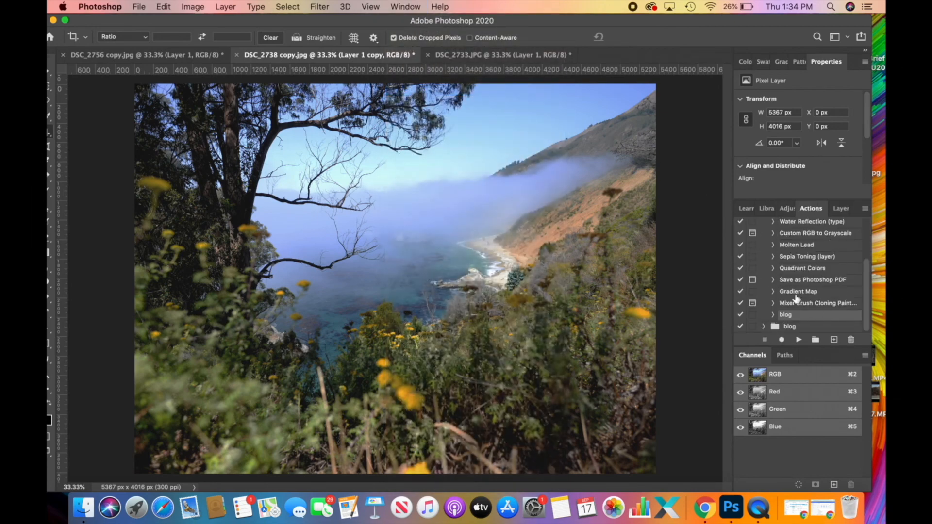
pyautogui.click(834, 340)
pyautogui.write('Big Sur')
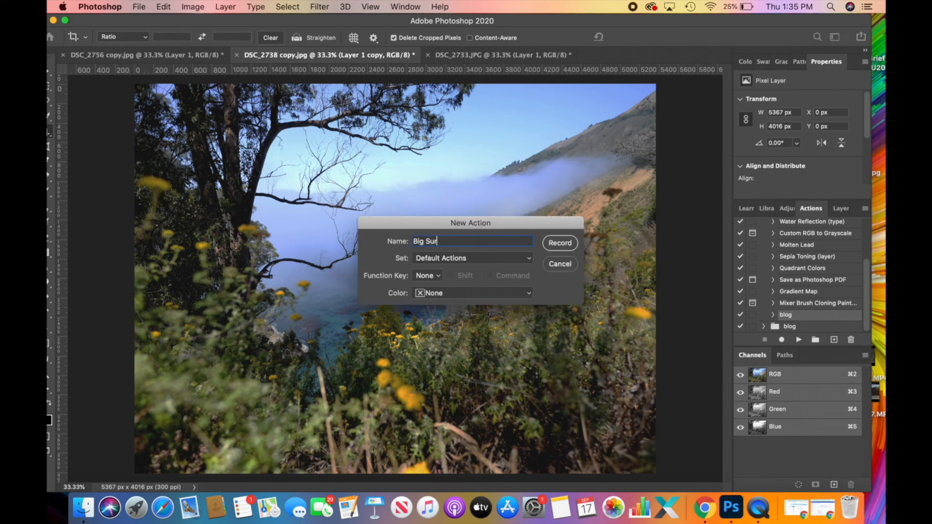
pyautogui.click(561, 243)
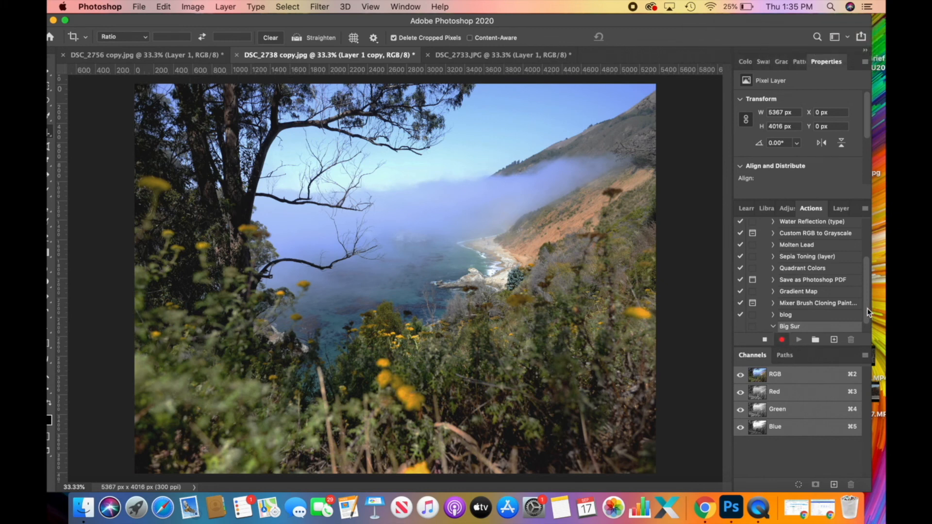
pyautogui.moveTo(867, 307); pyautogui.dragTo(867, 319)
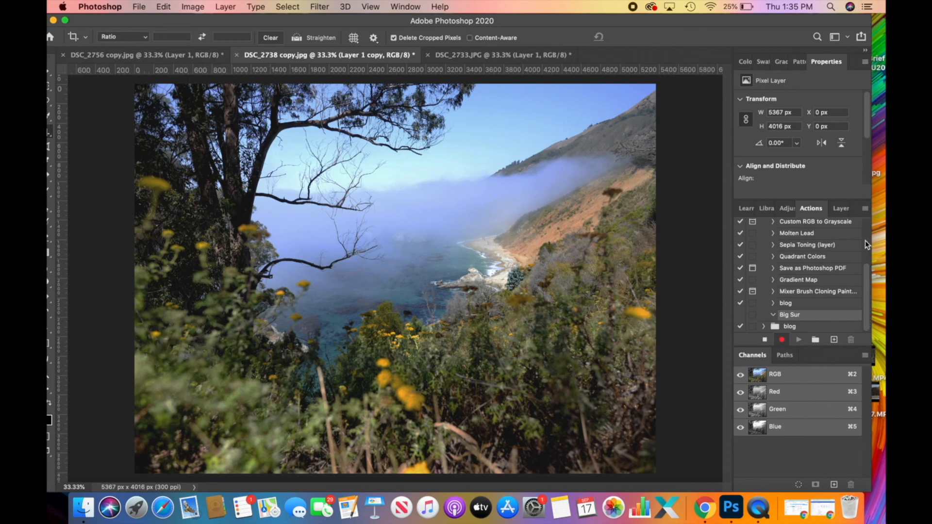
# Step: Add a Levels adjustment layer above the layer copy and move the white input point slightly inward to brighten the highlights
pyautogui.click(841, 210)
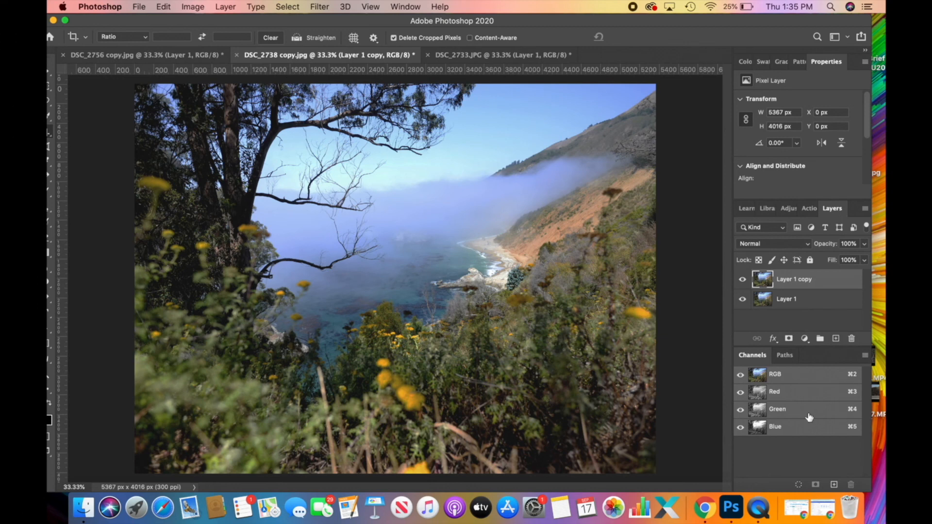
pyautogui.click(804, 338)
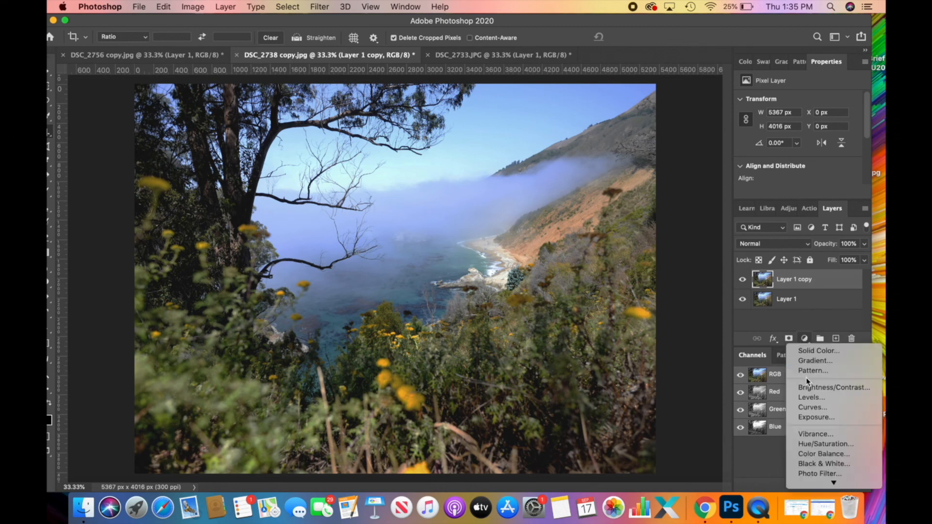
pyautogui.click(811, 398)
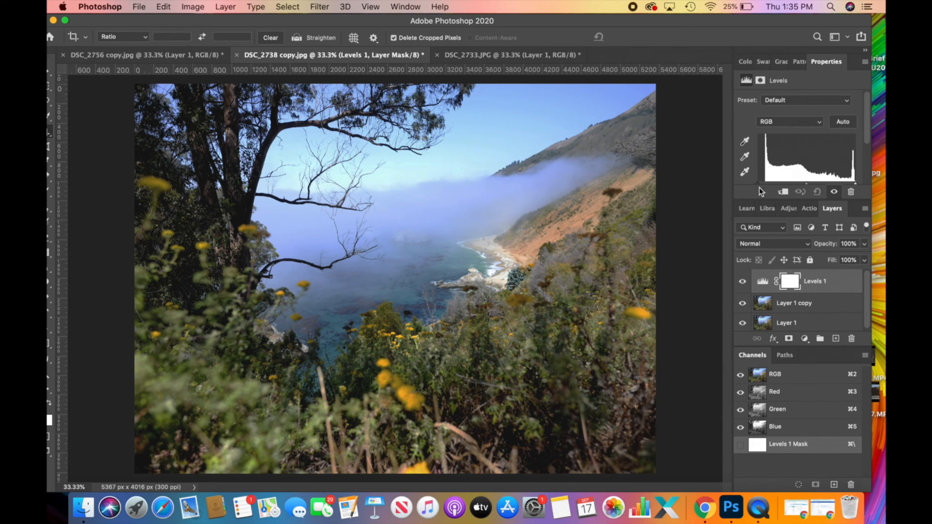
pyautogui.moveTo(758, 184); pyautogui.dragTo(763, 184)
pyautogui.moveTo(856, 184); pyautogui.dragTo(844, 185)
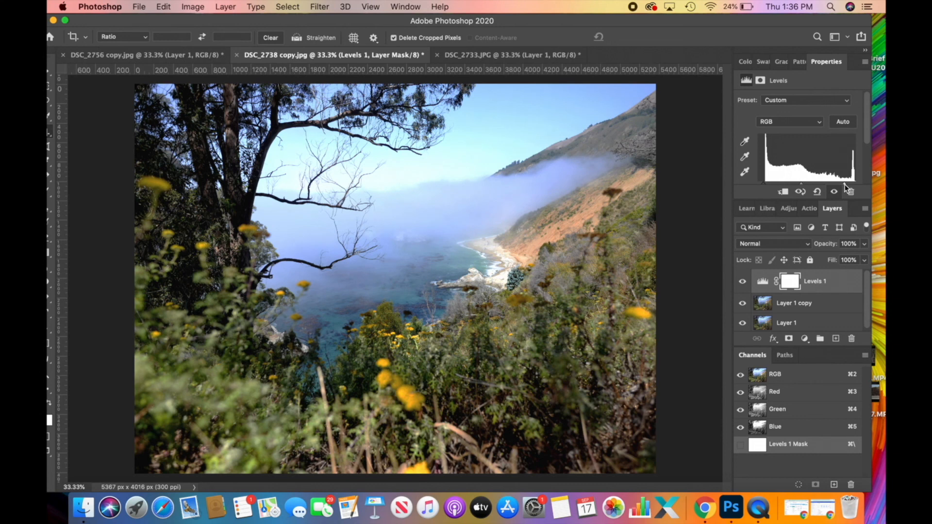
pyautogui.moveTo(847, 185); pyautogui.dragTo(852, 186)
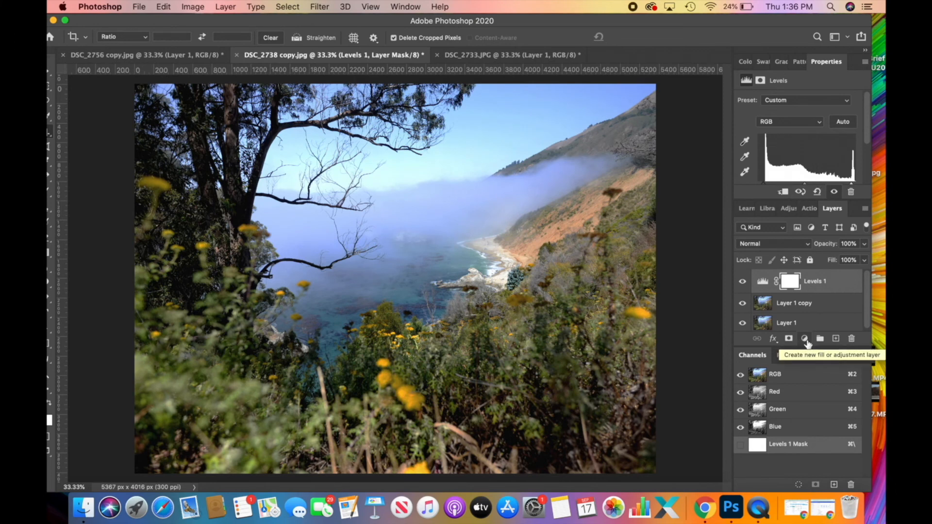
# Step: Add a Hue/Saturation adjustment layer and set the Master saturation to +13
pyautogui.click(805, 340)
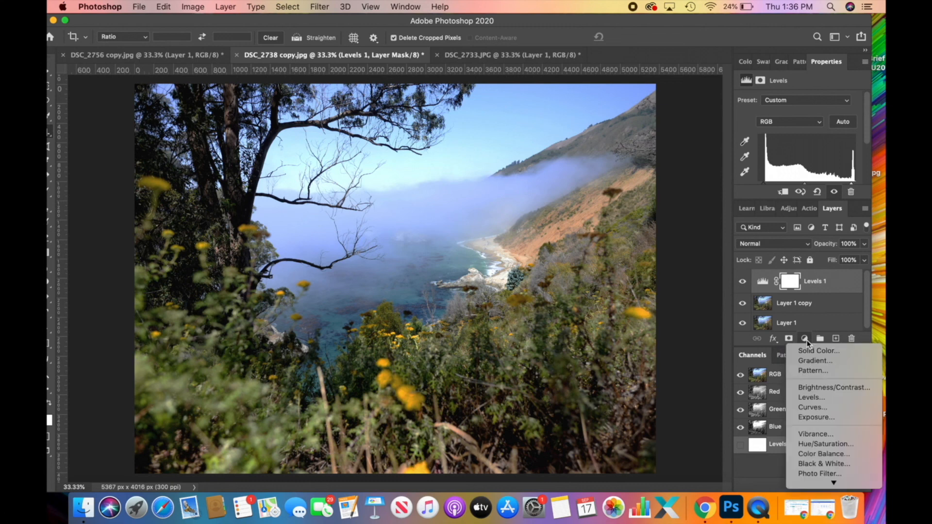
pyautogui.click(823, 444)
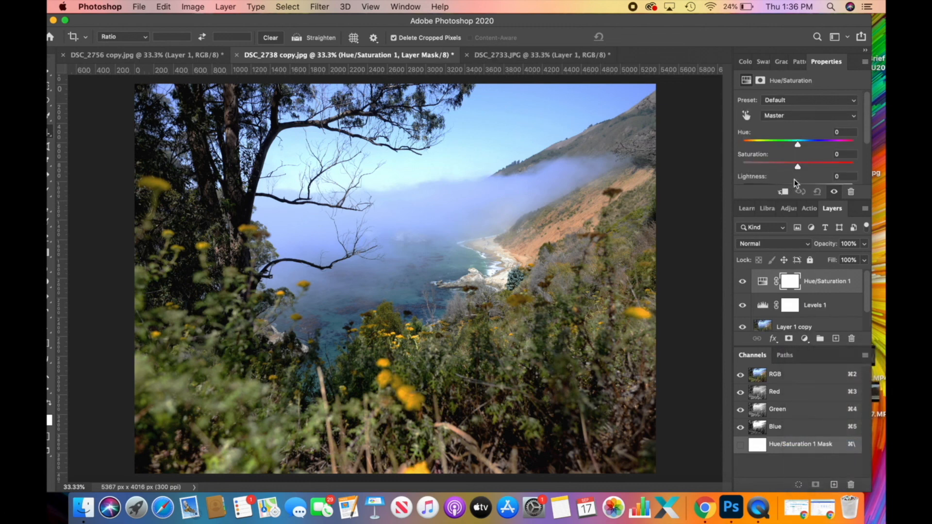
pyautogui.moveTo(798, 168); pyautogui.dragTo(816, 170)
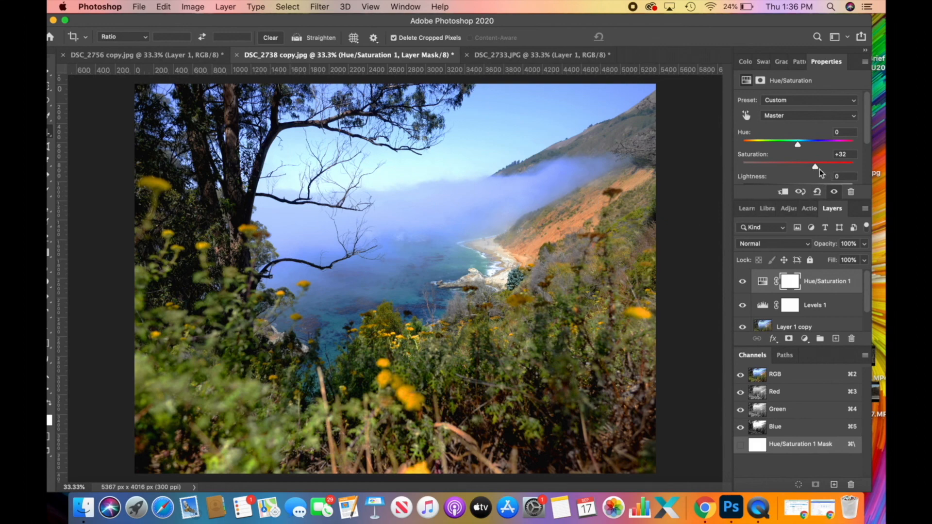
pyautogui.moveTo(816, 167); pyautogui.dragTo(805, 167)
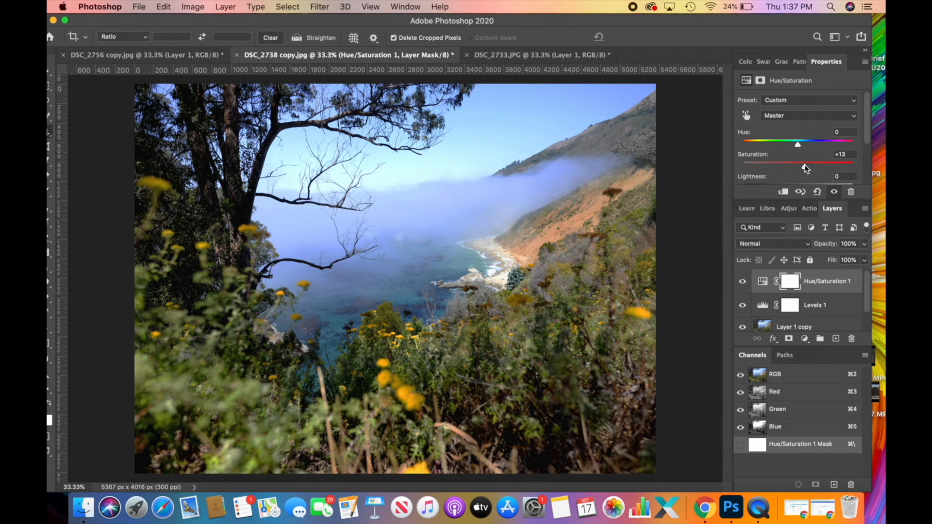
# Step: Raise the Hue/Saturation layer's saturation to about +28 for Yellows and +29 for Cyans
pyautogui.click(781, 114)
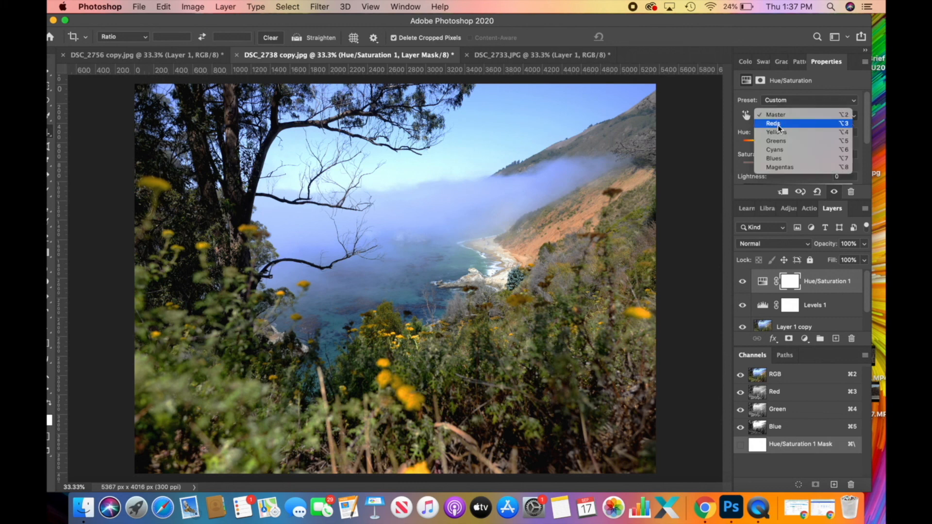
pyautogui.click(777, 132)
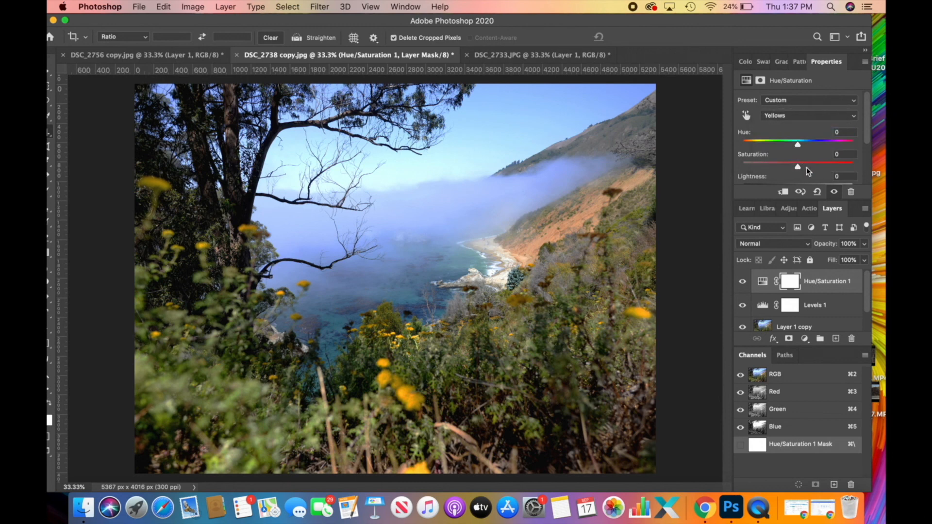
pyautogui.moveTo(797, 167)
pyautogui.mouseDown()
pyautogui.moveTo(835, 171)
pyautogui.moveTo(803, 173)
pyautogui.moveTo(811, 173)
pyautogui.mouseUp()
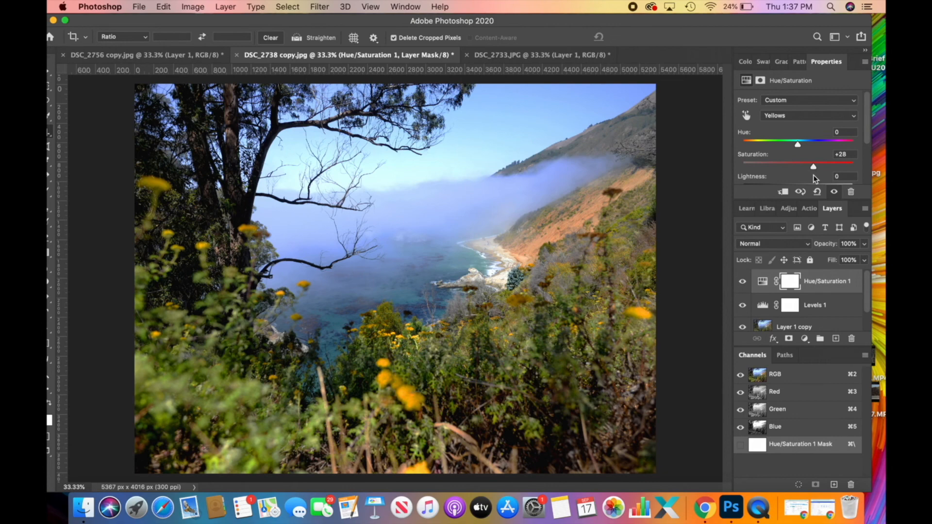
pyautogui.click(782, 119)
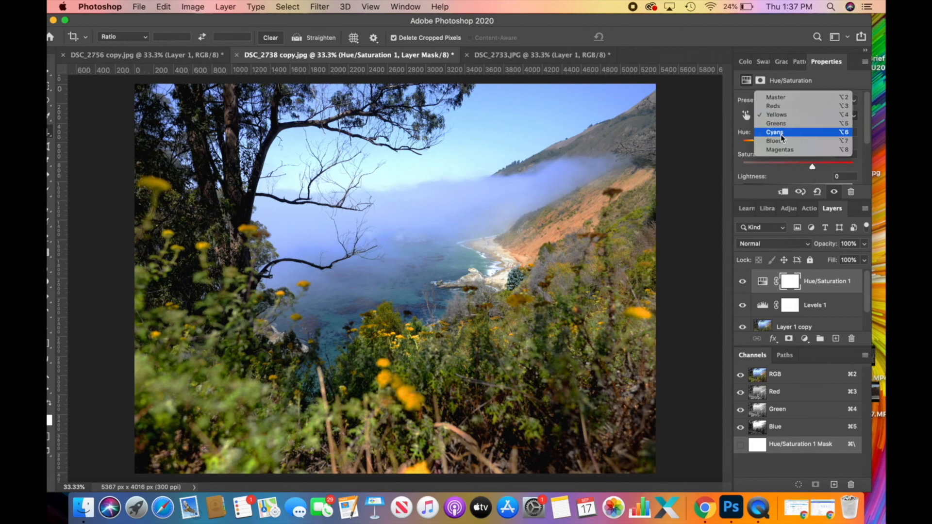
pyautogui.click(781, 133)
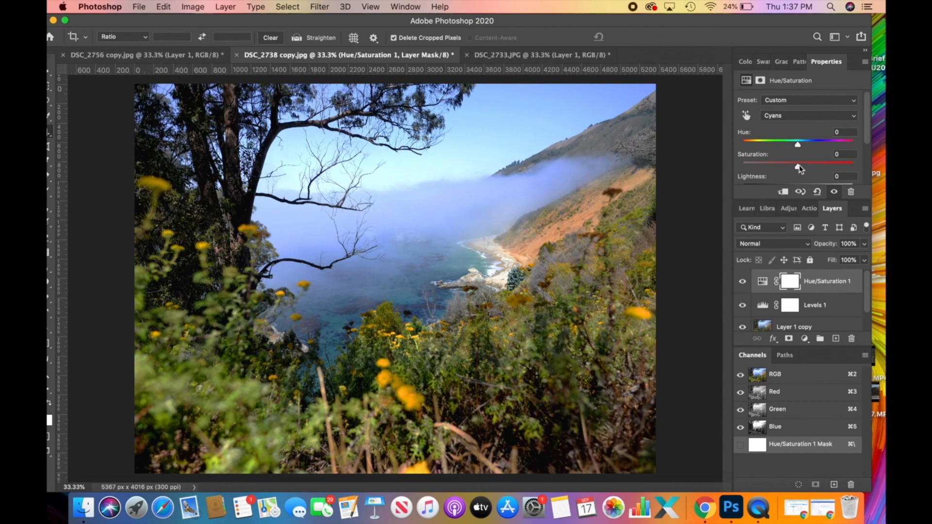
pyautogui.moveTo(798, 165); pyautogui.dragTo(815, 177)
# Step: Set the saturation of the Blues range to +1 in the Hue/Saturation adjustment
pyautogui.click(789, 116)
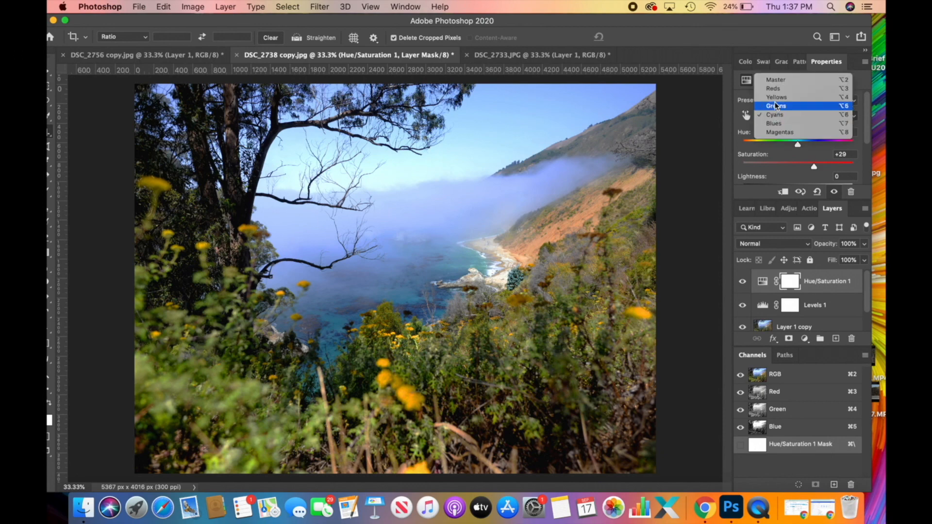
pyautogui.click(776, 124)
pyautogui.moveTo(799, 167); pyautogui.dragTo(800, 191)
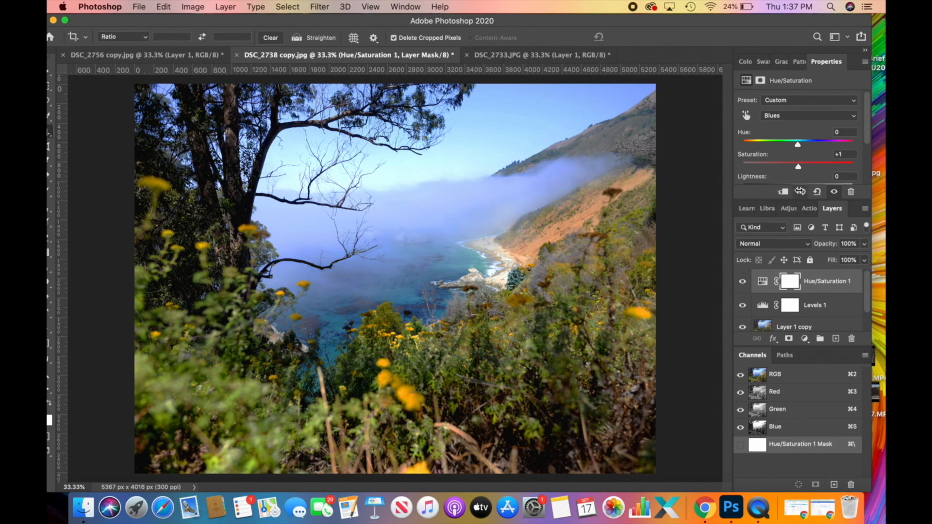
# Step: Add a Brightness/Contrast adjustment layer and set its contrast to 20
pyautogui.click(805, 339)
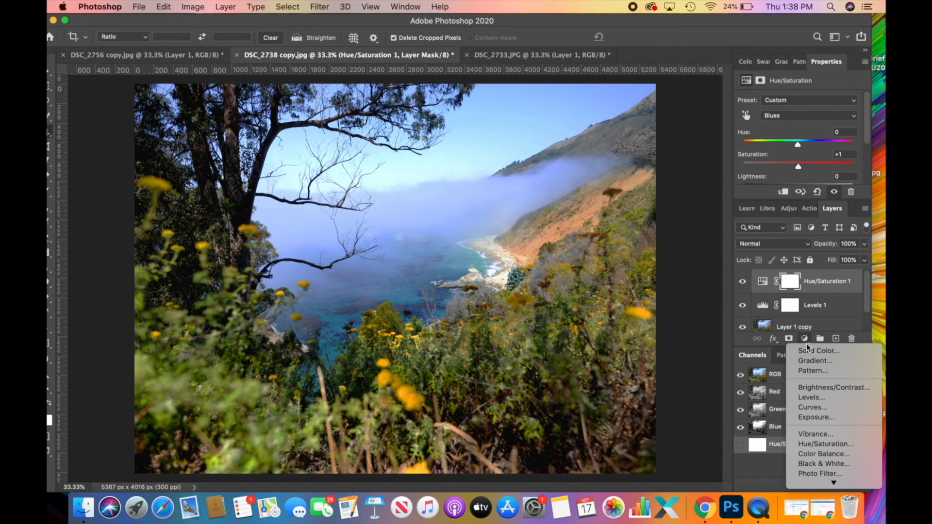
pyautogui.click(824, 388)
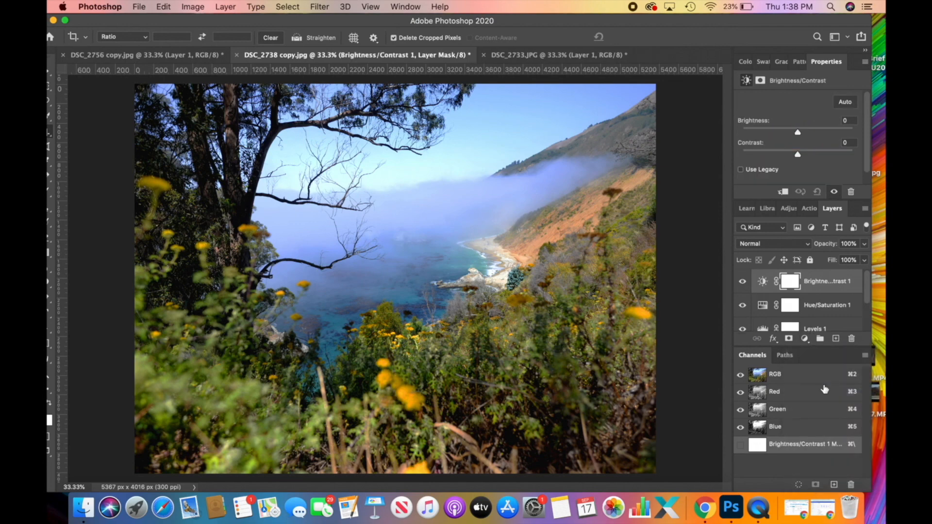
pyautogui.moveTo(804, 156)
pyautogui.mouseDown()
pyautogui.moveTo(819, 157)
pyautogui.moveTo(809, 160)
pyautogui.mouseUp()
# Step: Compare the edit with the original by showing only Layer 1, and restore the visibility of all layers
pyautogui.scroll(-3, 816, 307)
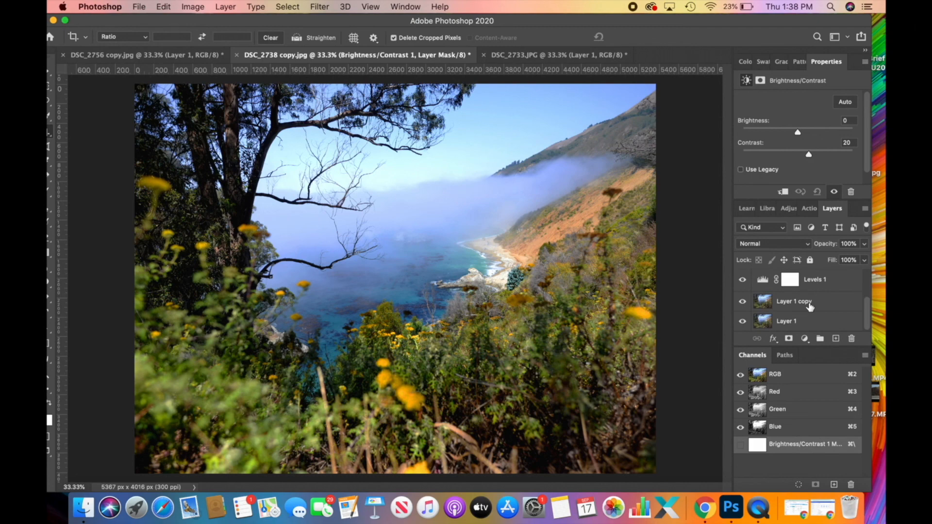
pyautogui.keyDown('alt'); pyautogui.click(742, 322); pyautogui.keyUp('alt')
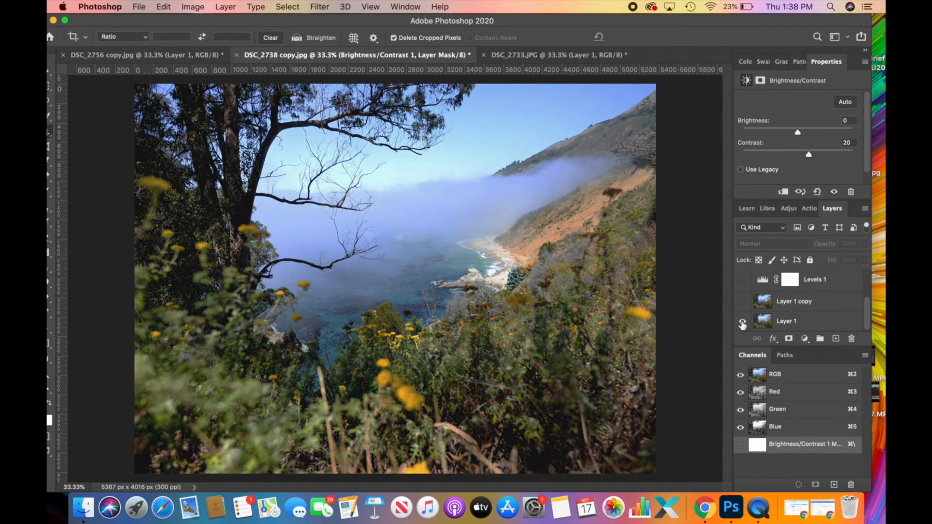
pyautogui.keyDown('alt'); pyautogui.click(742, 322); pyautogui.keyUp('alt')
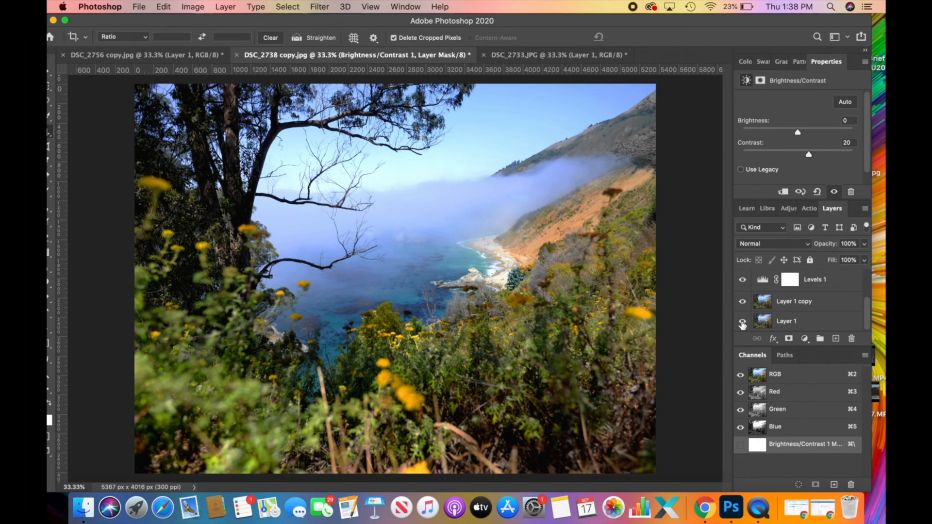
pyautogui.scroll(3, 796, 312)
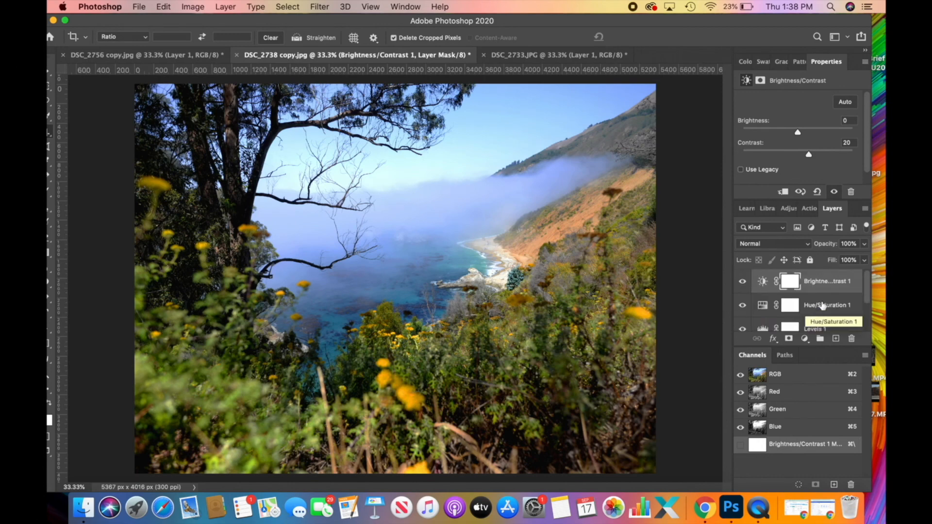
# Step: Stop recording the Big Sur action and review its list of recorded steps
pyautogui.click(809, 208)
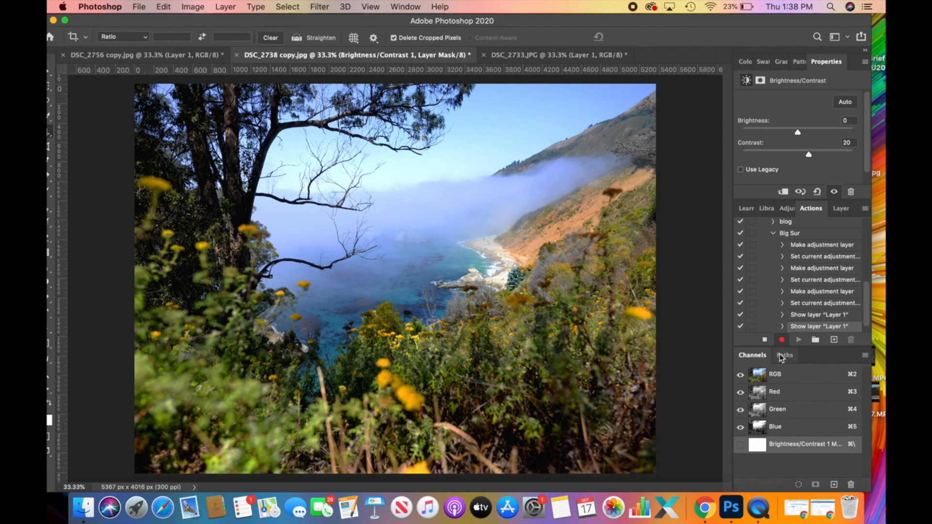
pyautogui.click(765, 340)
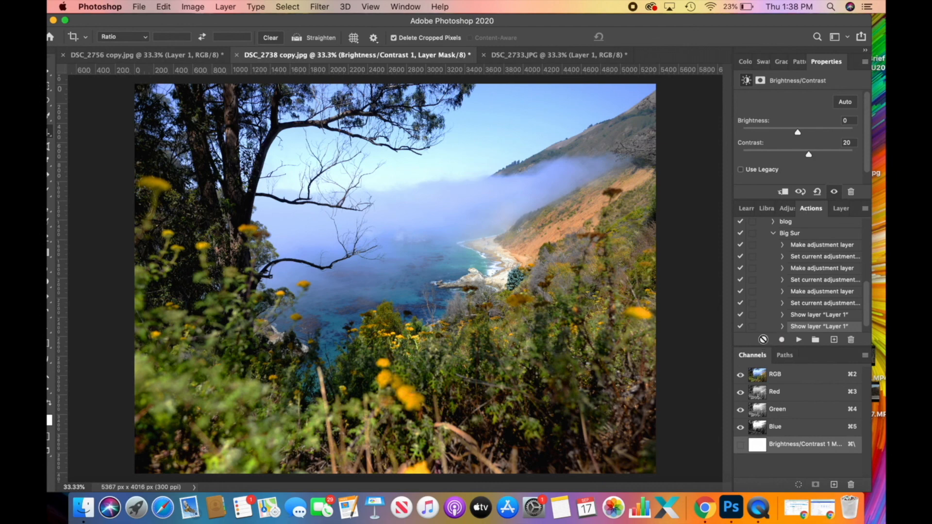
pyautogui.scroll(2, 822, 296)
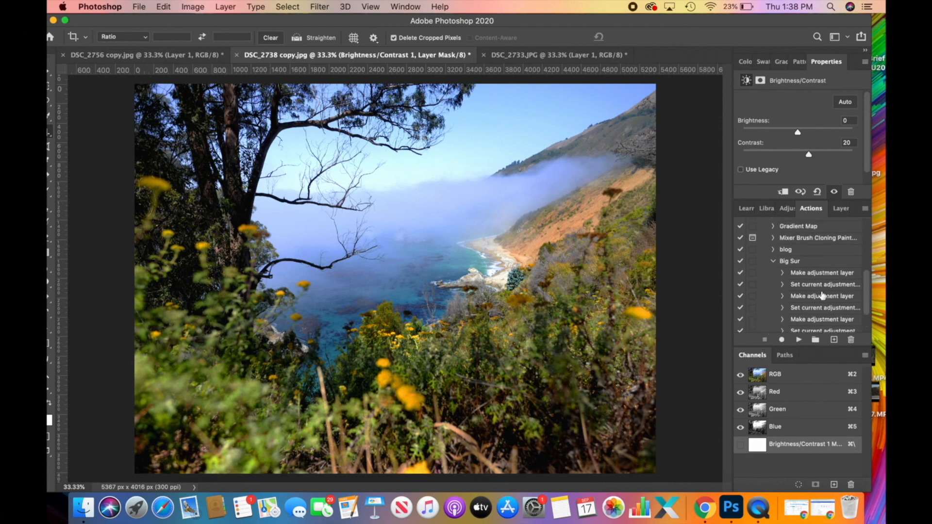
pyautogui.scroll(-2, 822, 296)
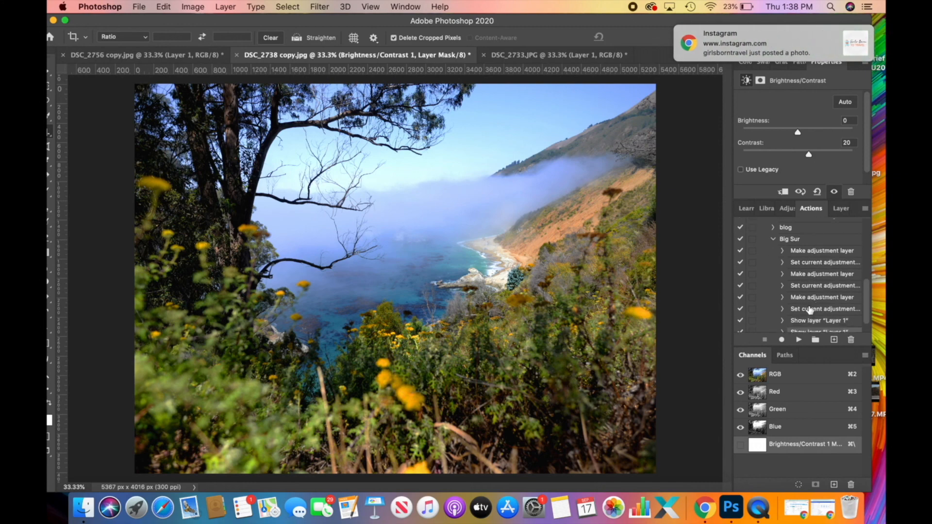
pyautogui.scroll(-2, 810, 311)
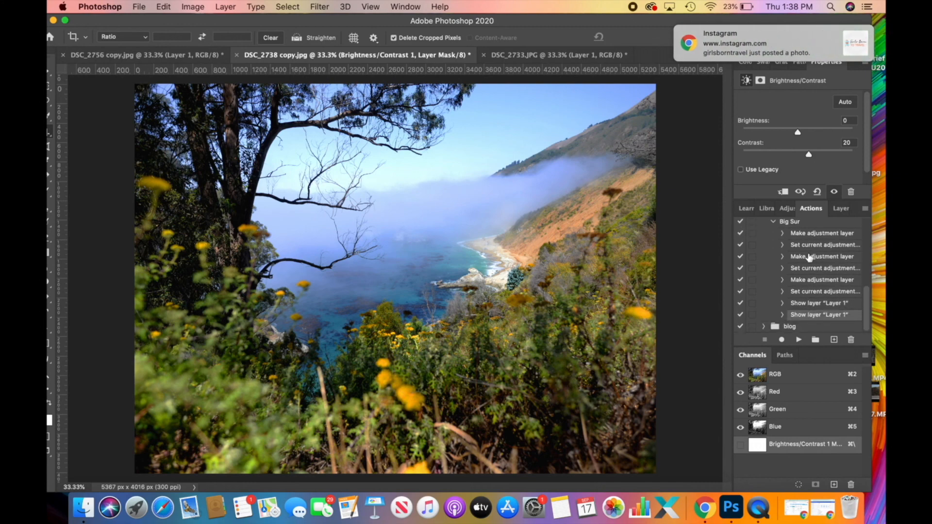
# Step: Review the layer stack of DSC_2738 copy.jpg, from the Brightness/Contrast adjustment down to Layer 1, and return to the recorded actions
pyautogui.click(841, 209)
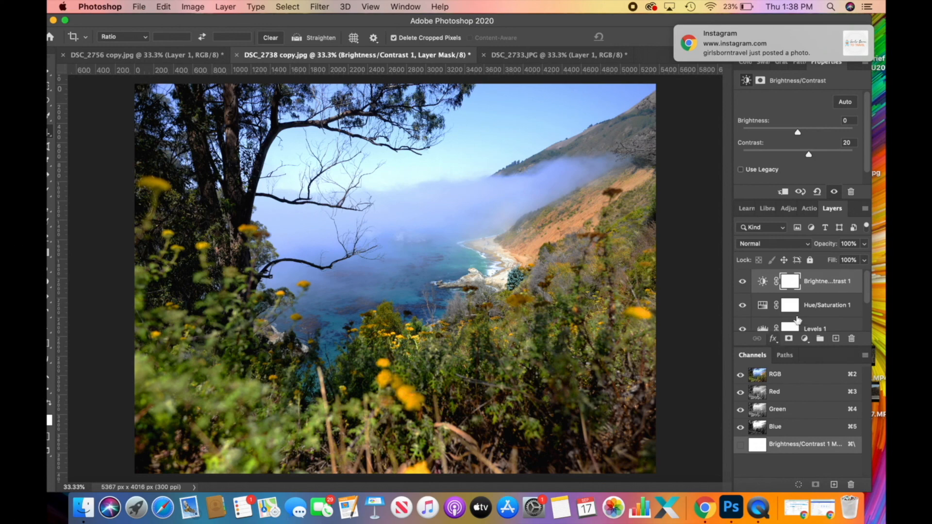
pyautogui.scroll(-3, 798, 320)
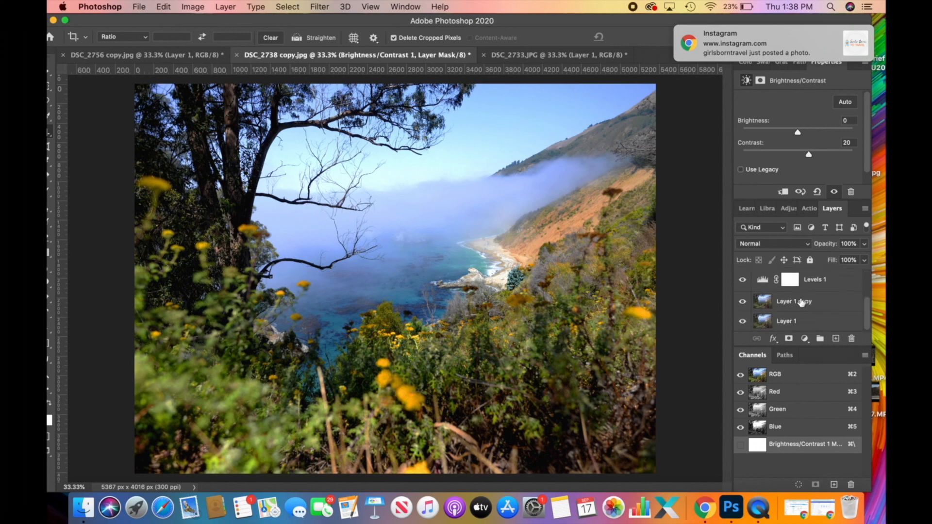
pyautogui.click(809, 209)
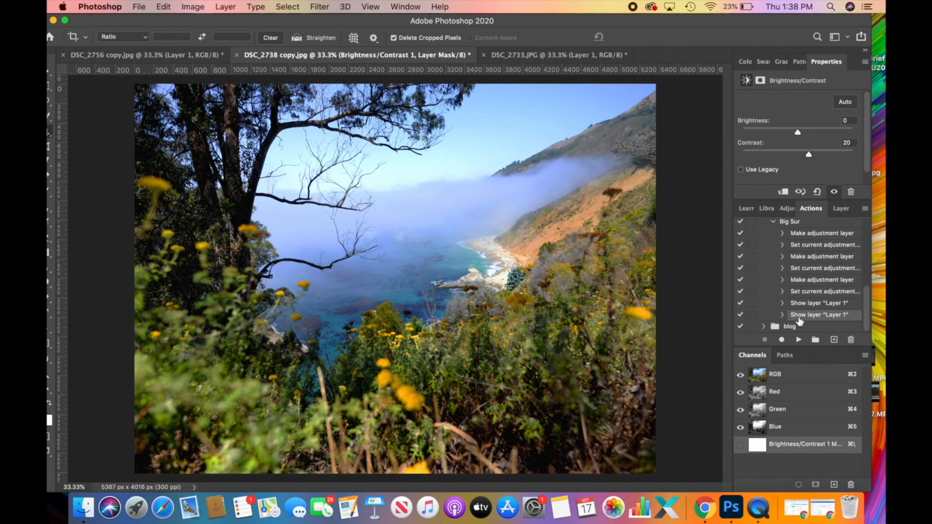
# Step: Play the Big Sur action on the DSC_2733.JPG photo
pyautogui.click(511, 55)
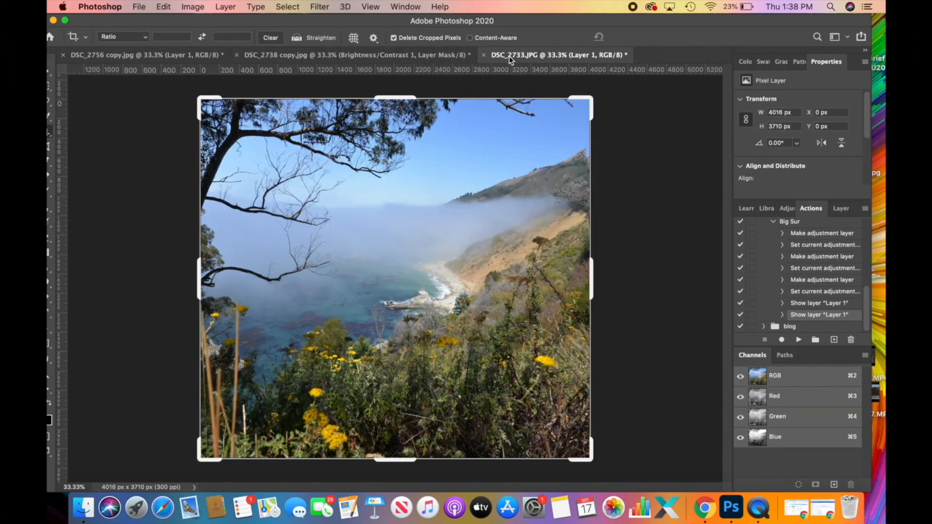
pyautogui.doubleClick(585, 174)
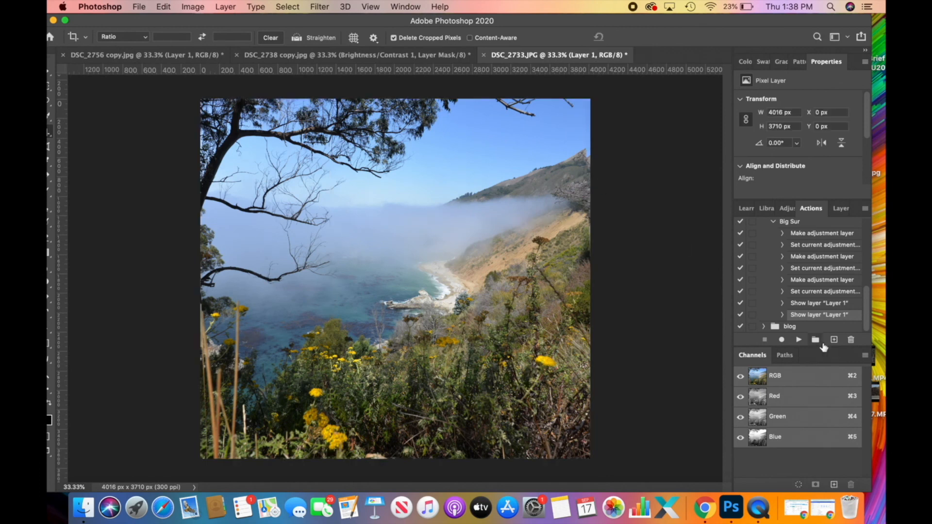
pyautogui.scroll(5, 834, 306)
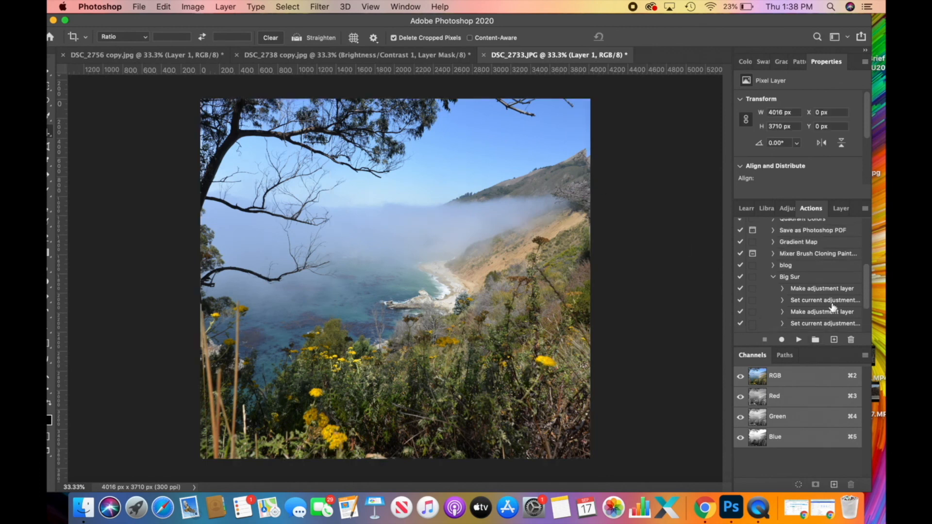
pyautogui.click(795, 278)
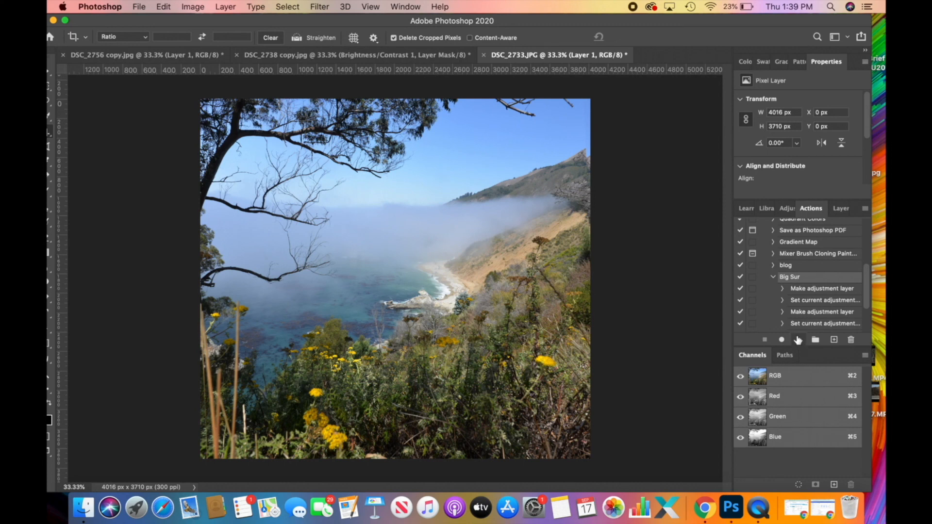
pyautogui.click(799, 340)
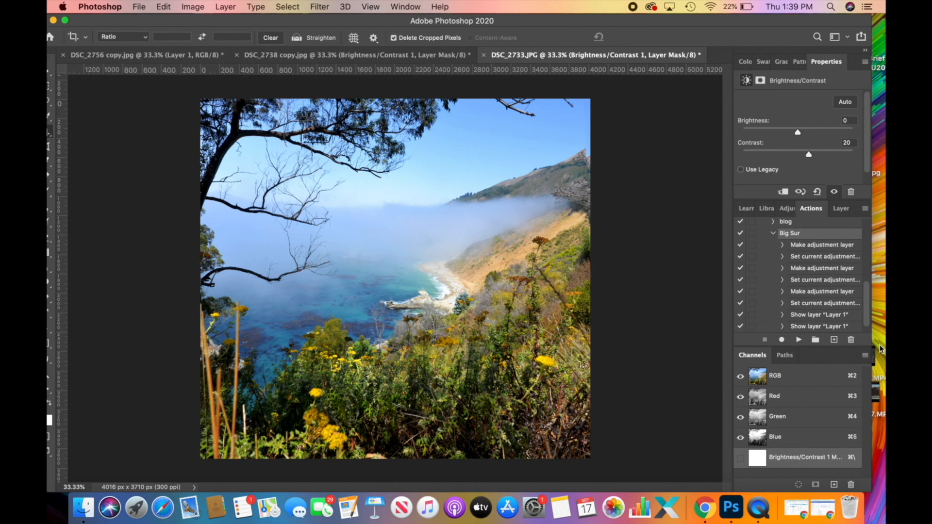
# Step: Check the adjustment layers the action added to DSC_2733.JPG and lower the opacity of the Hue/Saturation 1 layer
pyautogui.click(840, 208)
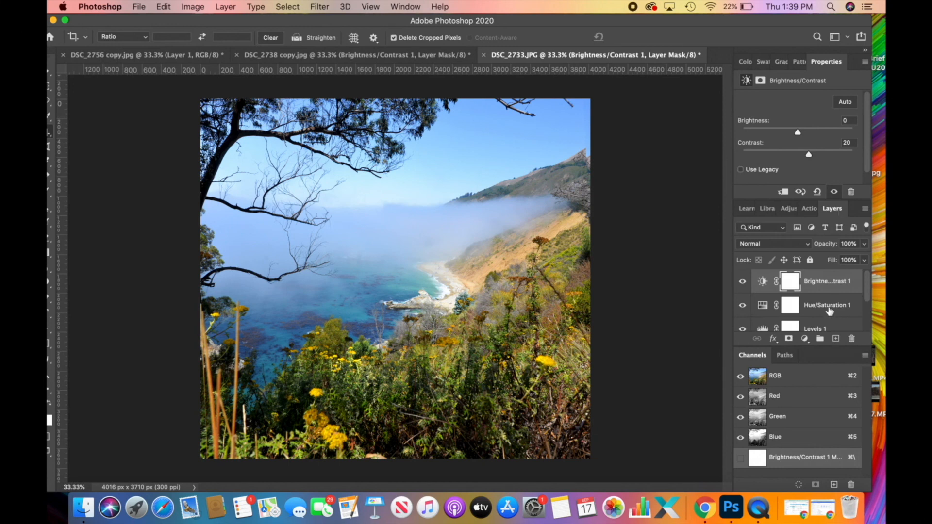
pyautogui.scroll(-3, 830, 311)
pyautogui.scroll(3, 830, 312)
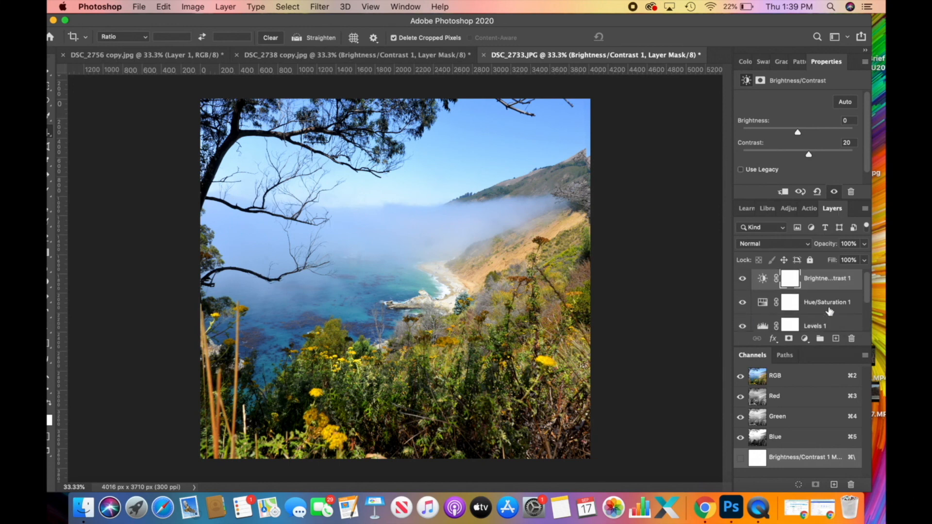
pyautogui.scroll(1, 830, 311)
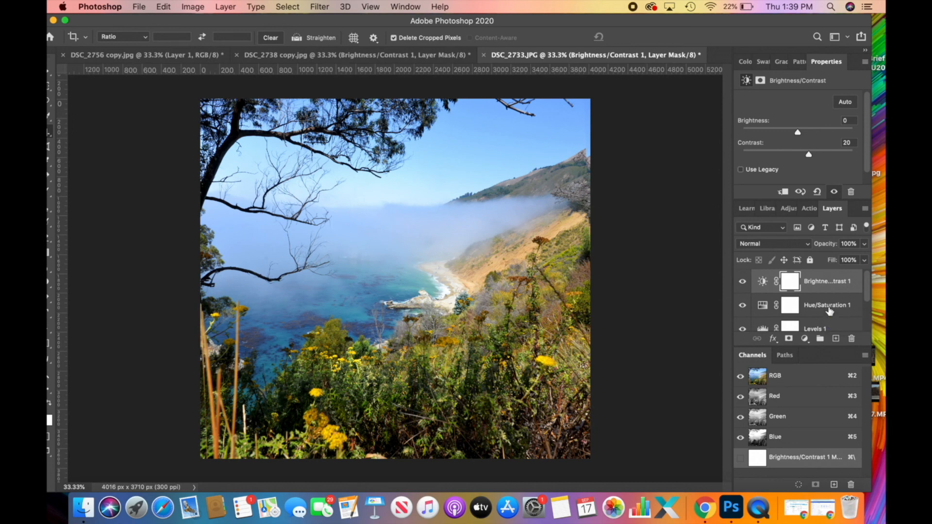
pyautogui.scroll(-3, 825, 323)
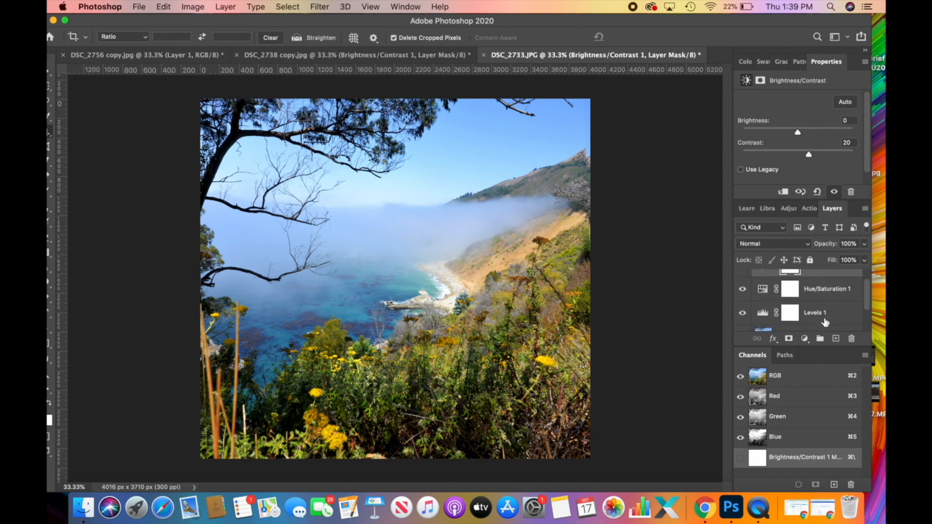
pyautogui.scroll(3, 825, 322)
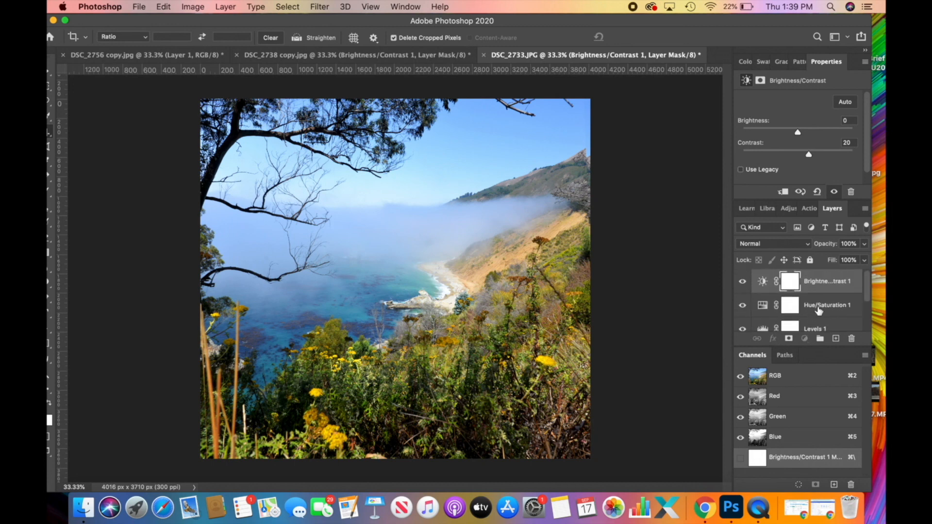
pyautogui.click(820, 310)
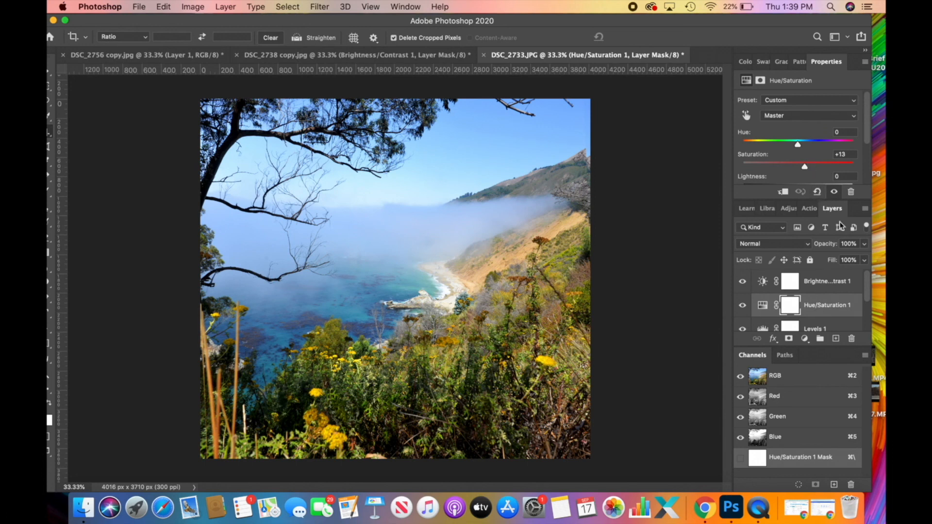
pyautogui.moveTo(865, 248); pyautogui.dragTo(835, 267)
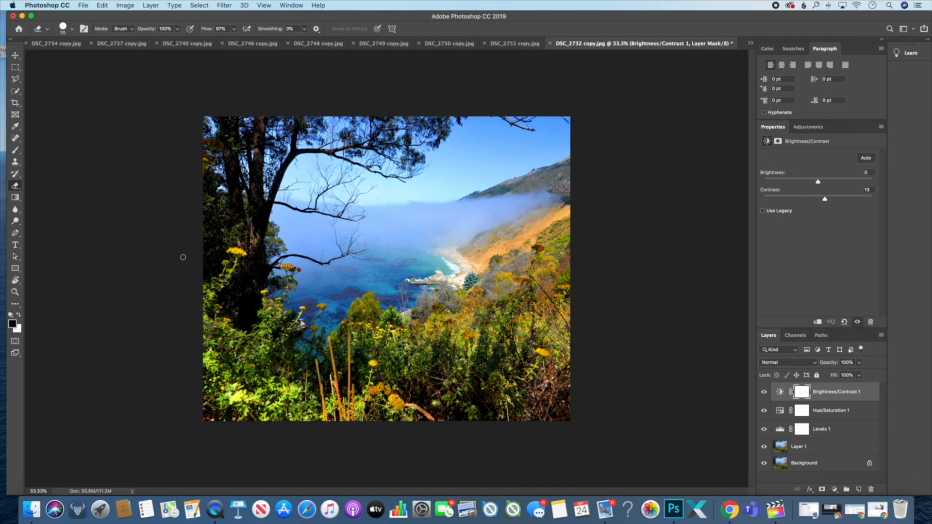
# Step: Look through the open coastal photos from DSC_2734 copy.jpg to DSC_2748 copy.jpg
pyautogui.hotkey('ctrl', 'Tab')
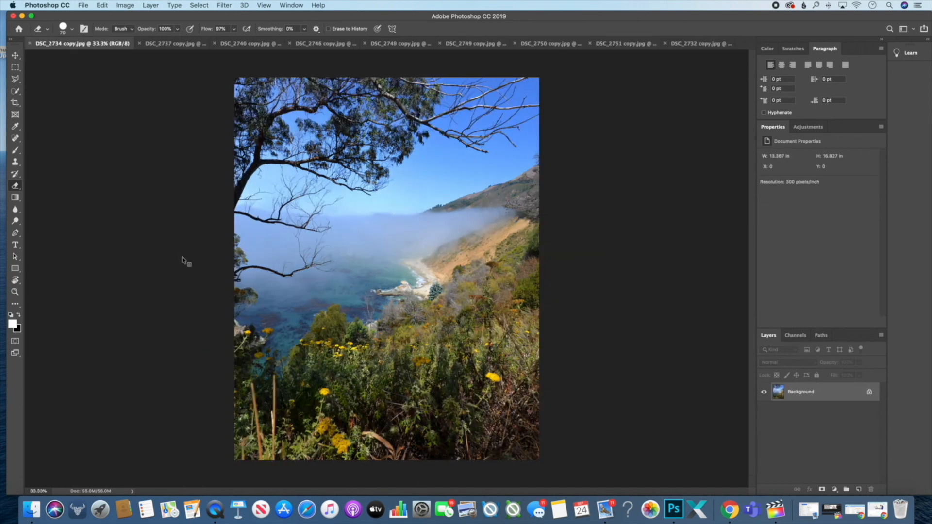
pyautogui.hotkey('ctrl', 'Tab')
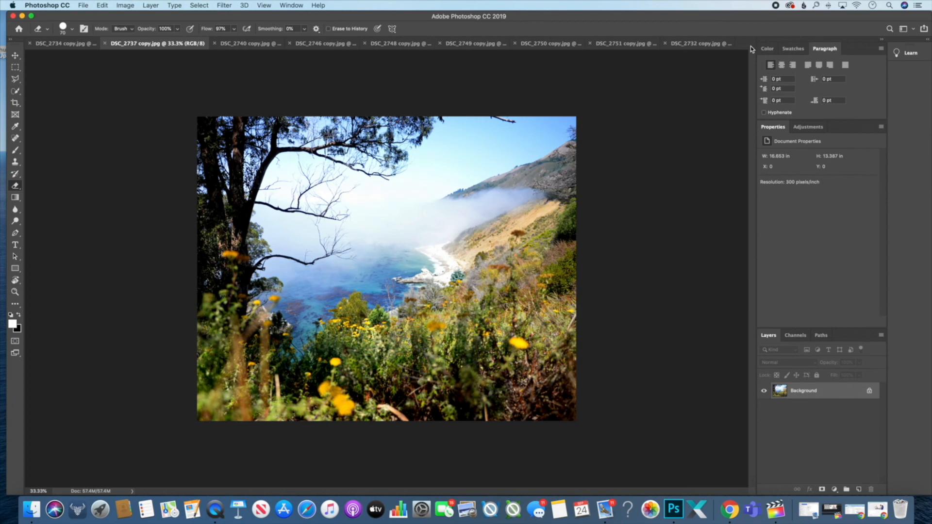
pyautogui.hotkey('ctrl', 'Tab')
pyautogui.hotkey('ctrl', 'Tab')
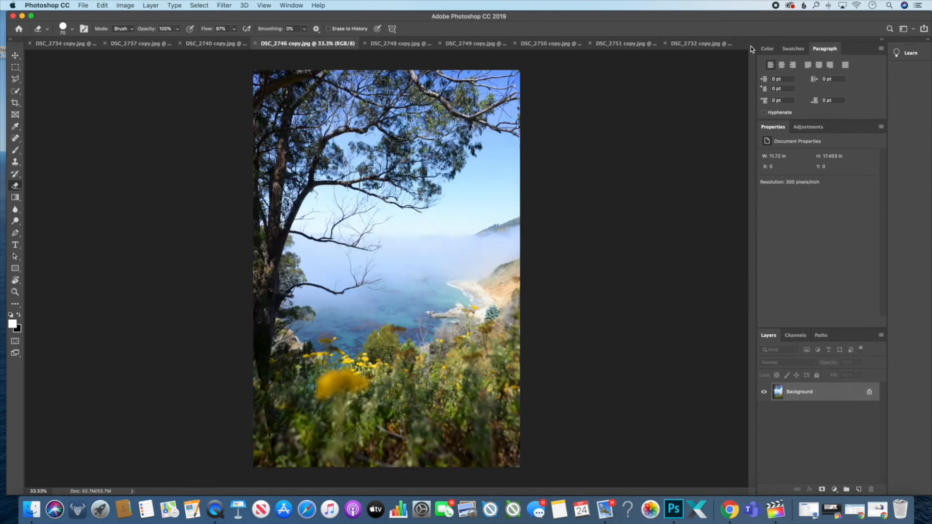
pyautogui.hotkey('ctrl', 'Tab')
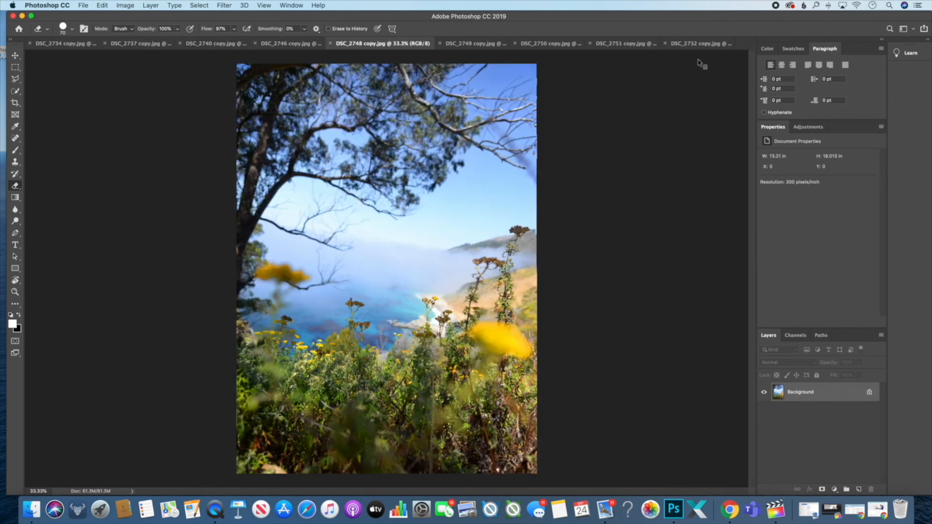
# Step: Open the Image Processor script and set the big sur folder on the Desktop as the location for processed images
pyautogui.click(84, 6)
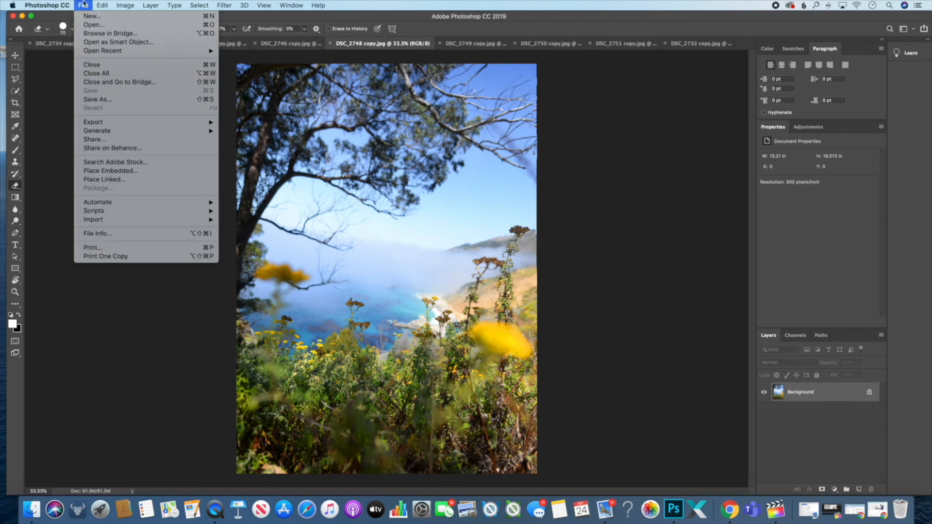
pyautogui.moveTo(142, 213)
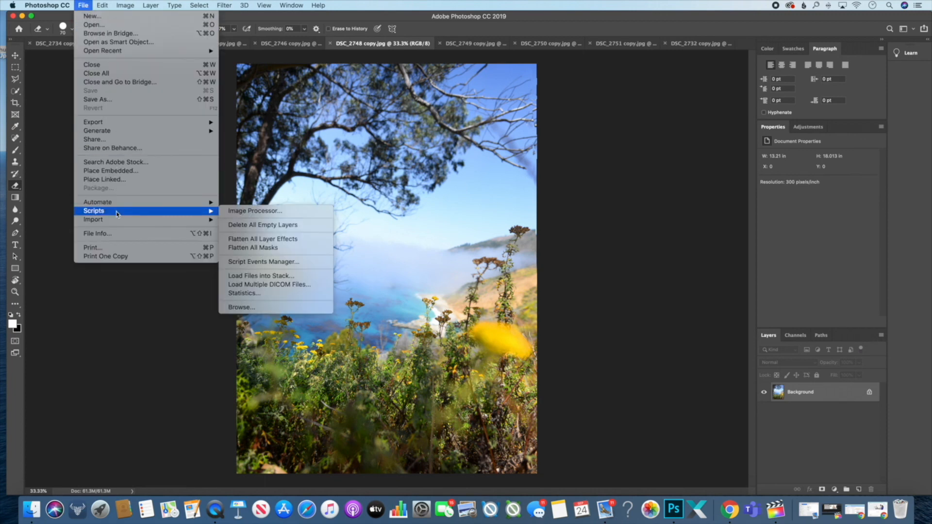
pyautogui.click(234, 212)
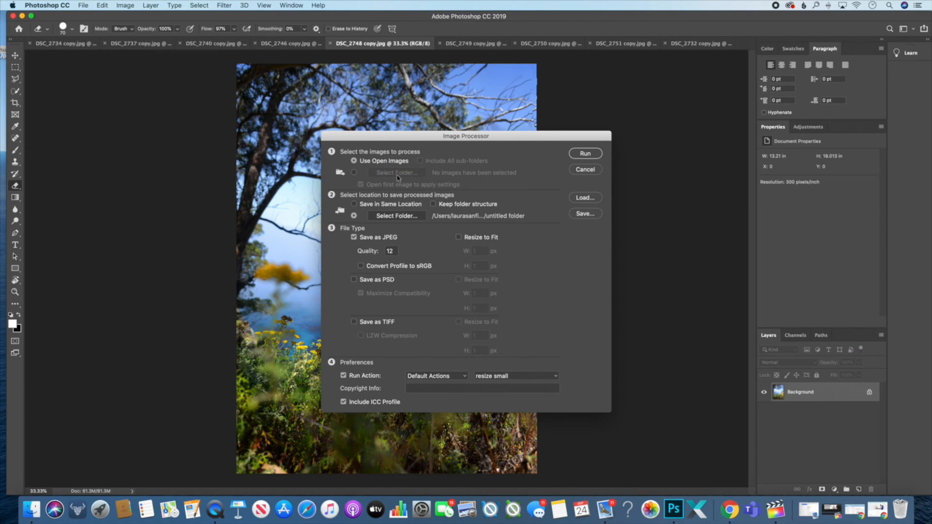
pyautogui.click(402, 220)
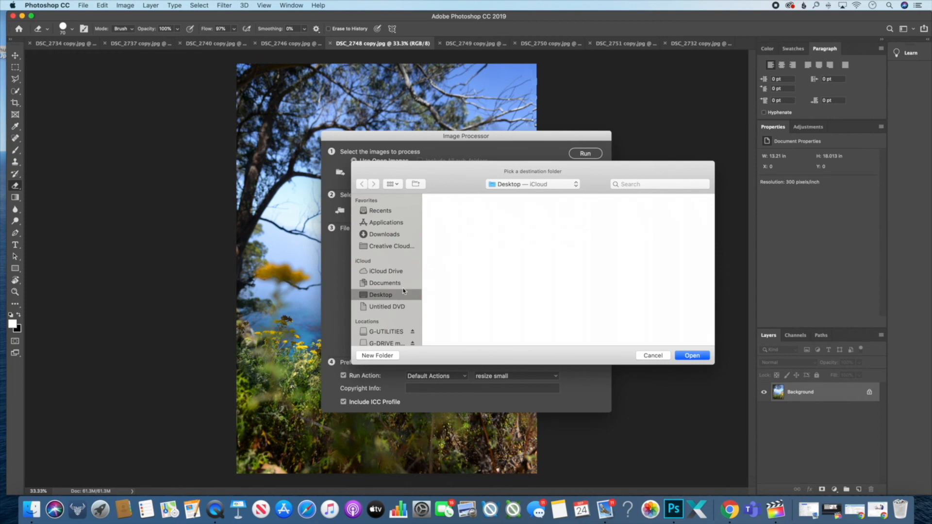
pyautogui.doubleClick(454, 240)
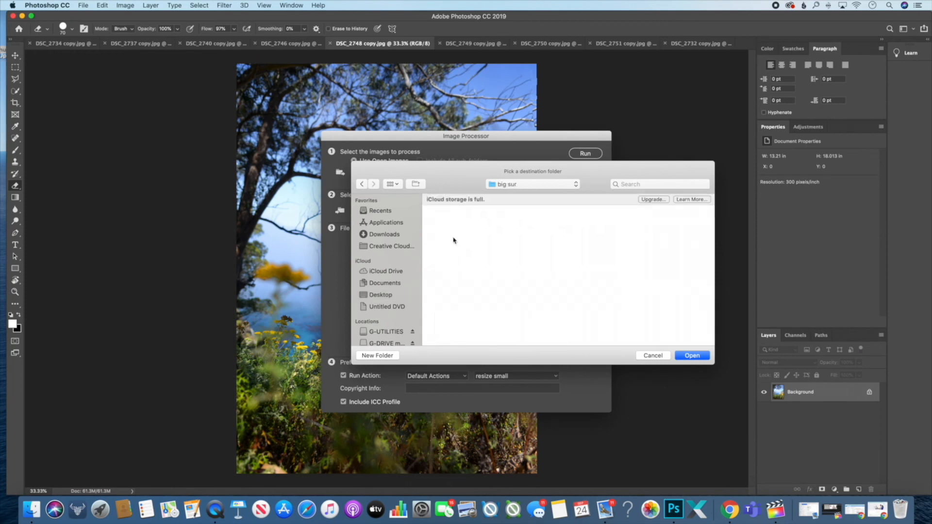
pyautogui.click(699, 359)
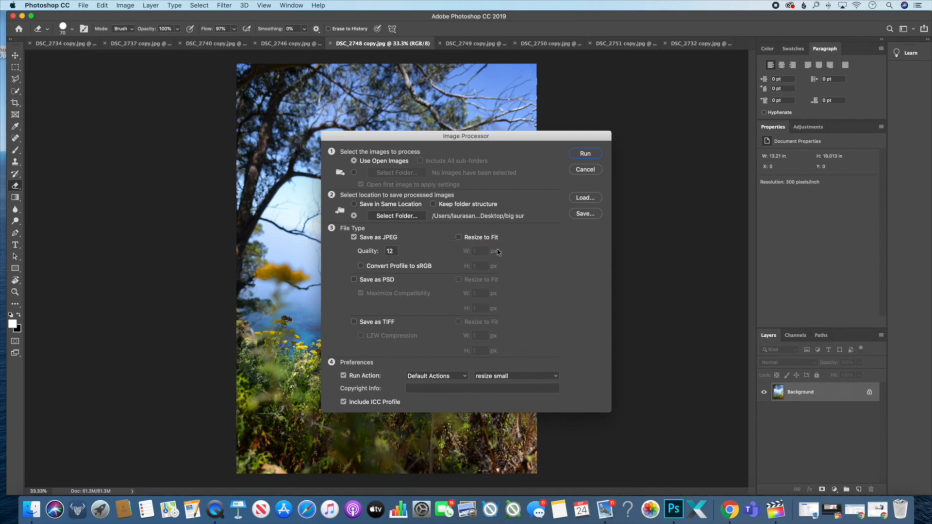
pyautogui.click(354, 280)
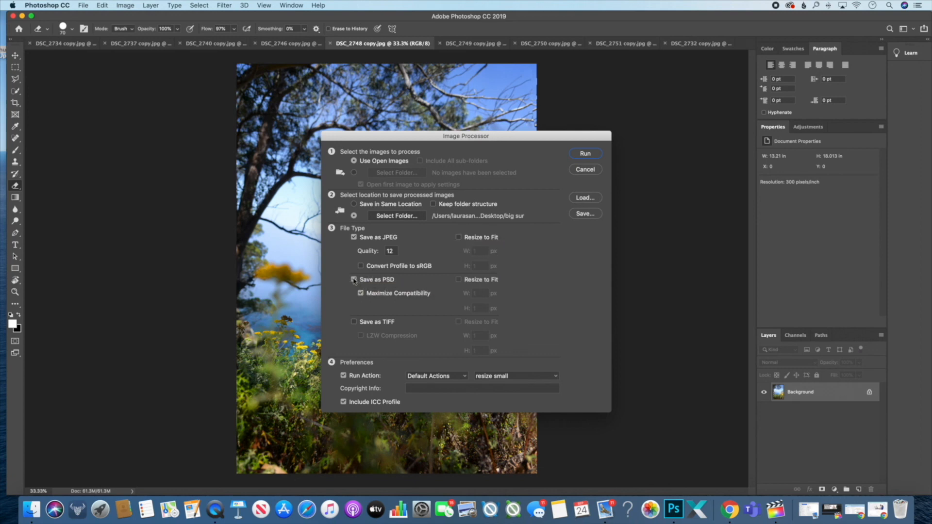
pyautogui.click(354, 322)
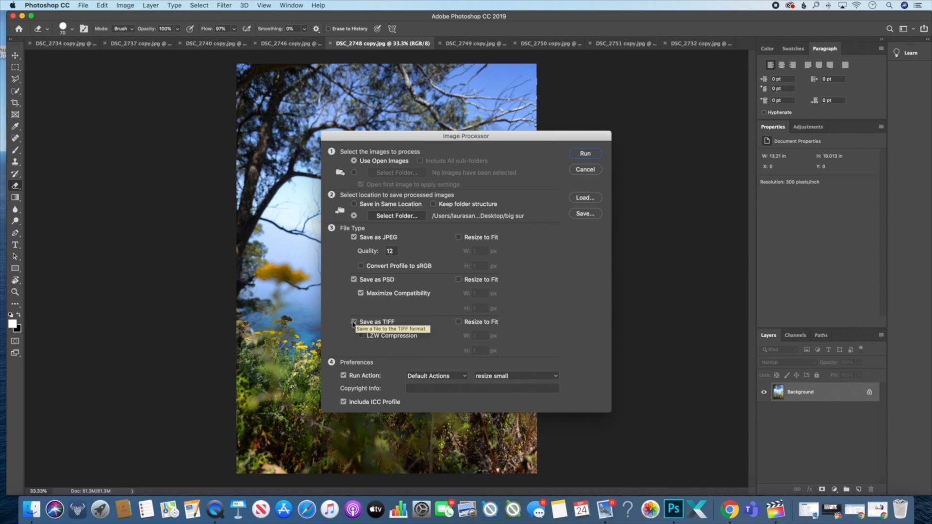
pyautogui.click(354, 322)
pyautogui.click(354, 280)
pyautogui.click(344, 376)
pyautogui.click(344, 376)
# Step: Choose the Big sur action from Default Actions as the action to apply, and run the Image Processor on the open images
pyautogui.click(467, 376)
pyautogui.click(462, 386)
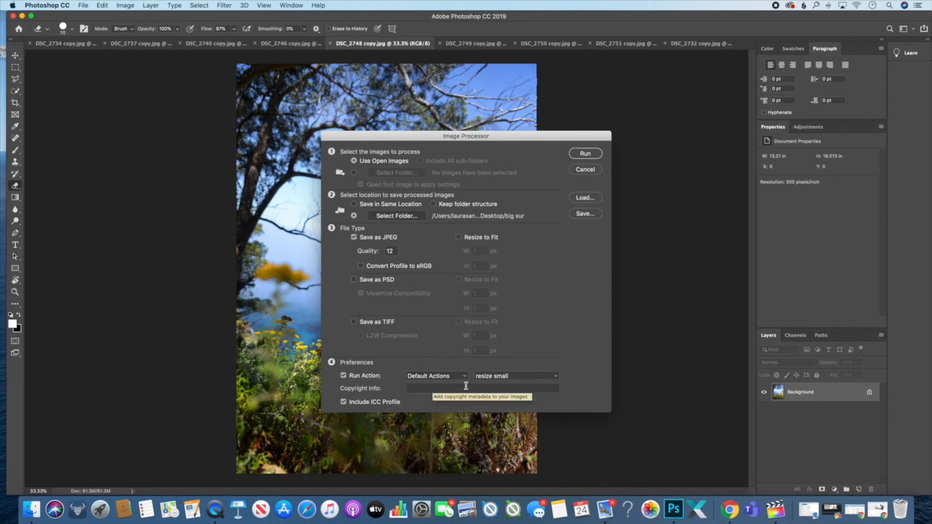
pyautogui.click(556, 377)
pyautogui.click(529, 480)
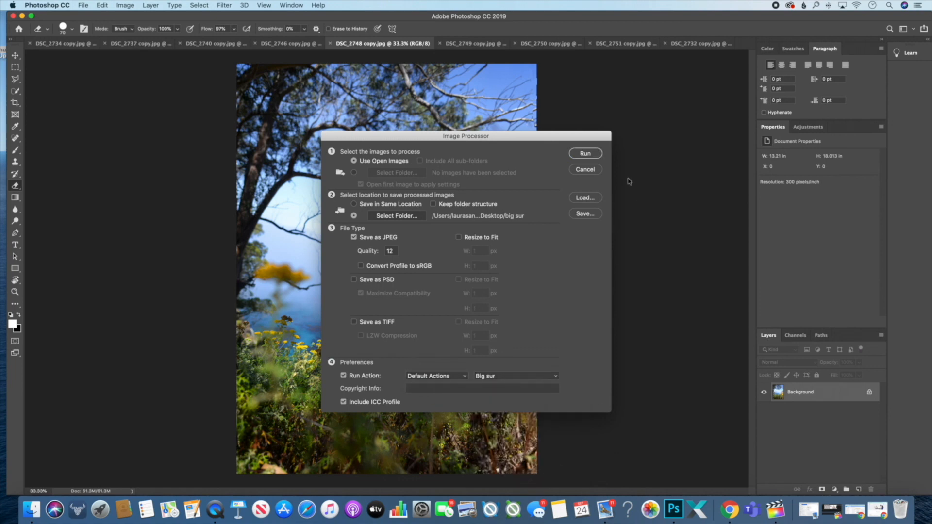
pyautogui.click(594, 155)
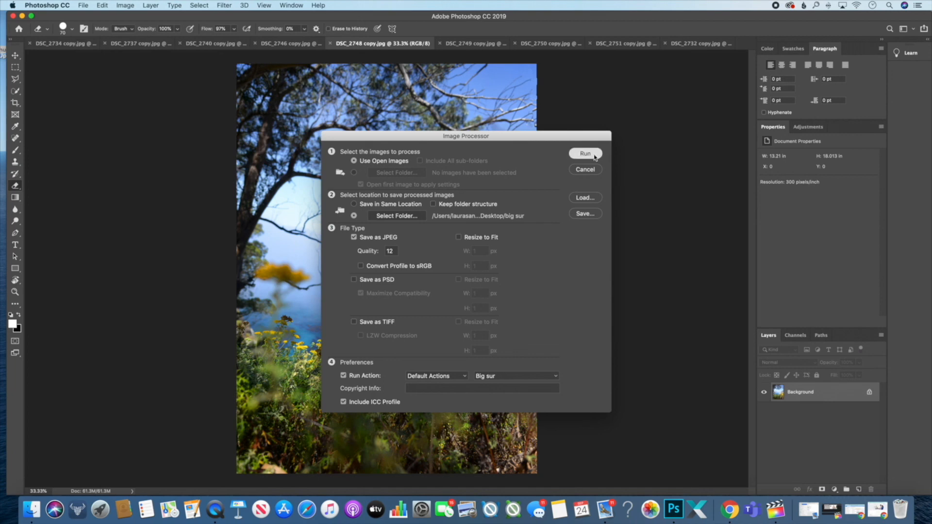